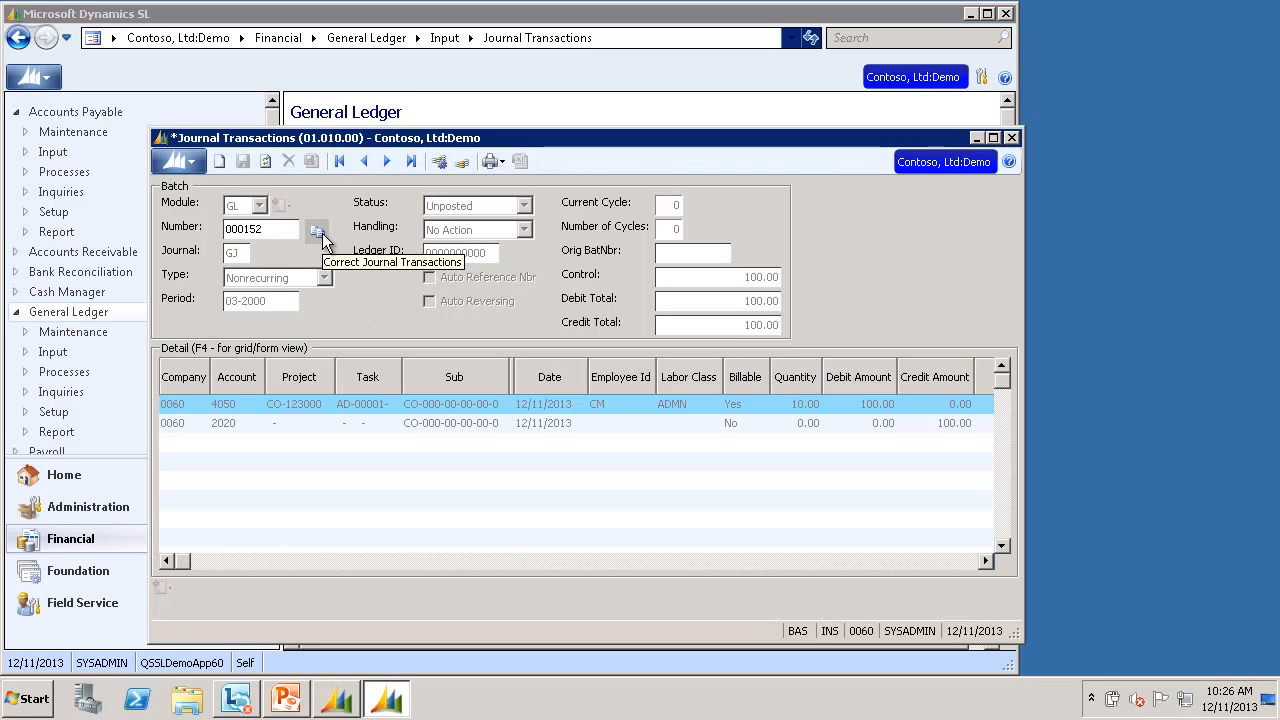
- Create a reversing batch from journal batch 000152 using the Reverse correction action
click(317, 232)
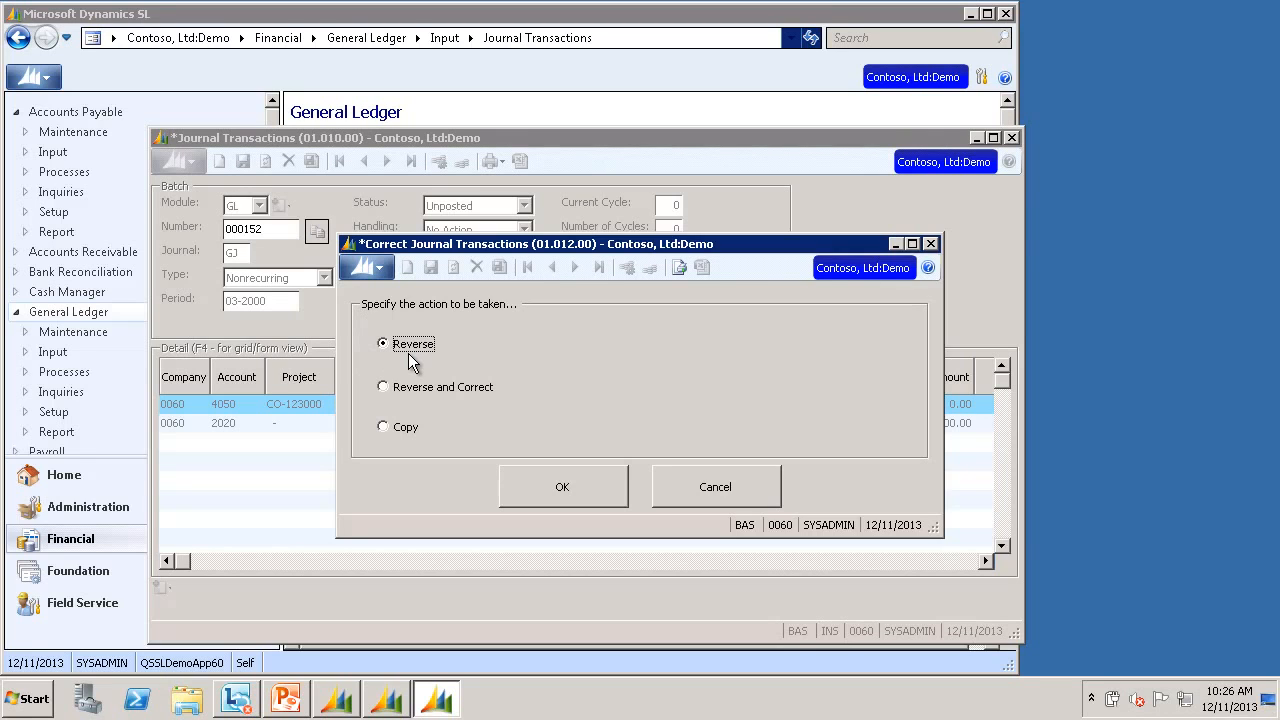
click(566, 485)
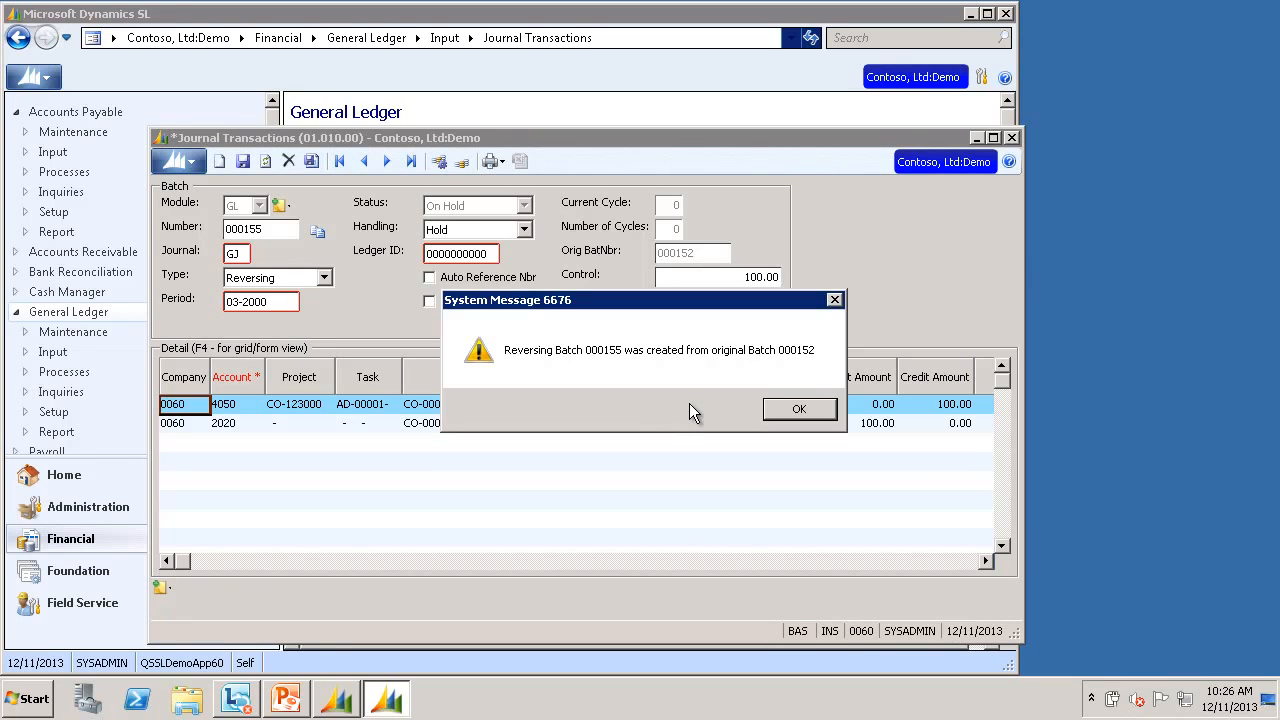
click(799, 409)
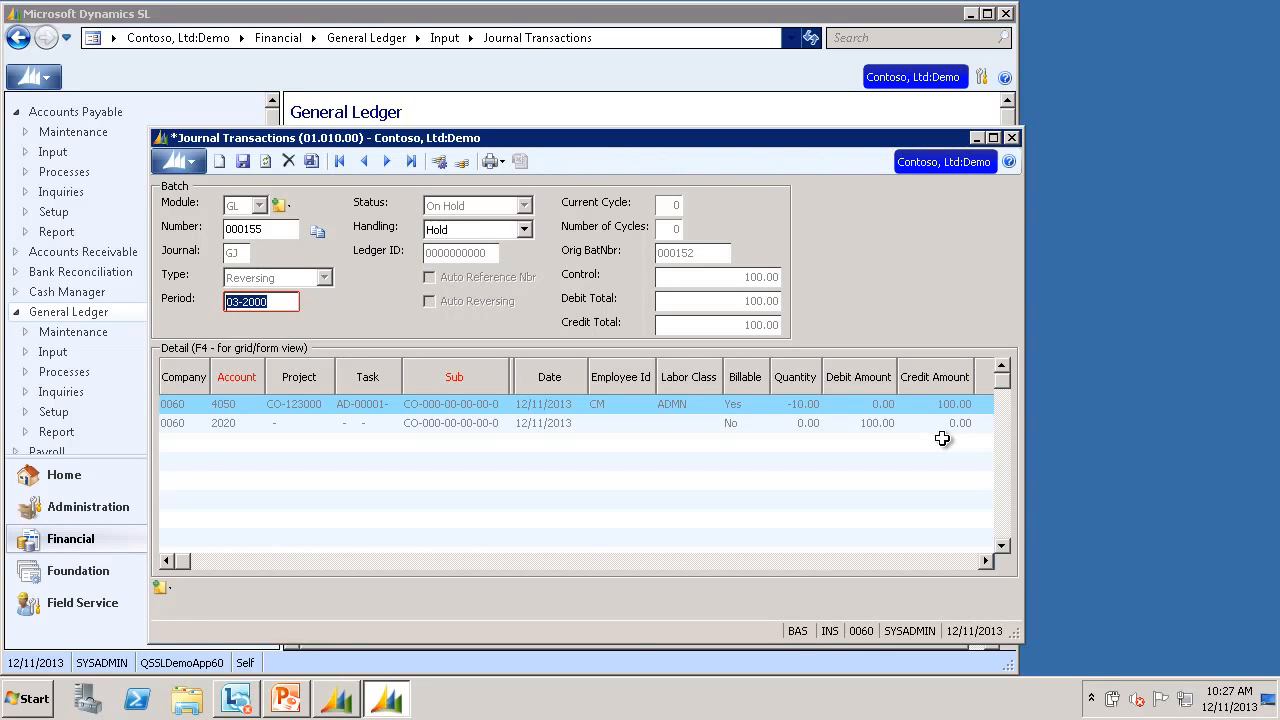
- Set the reversing batch's handling to Release Now and finish it to process the release
click(523, 230)
click(500, 274)
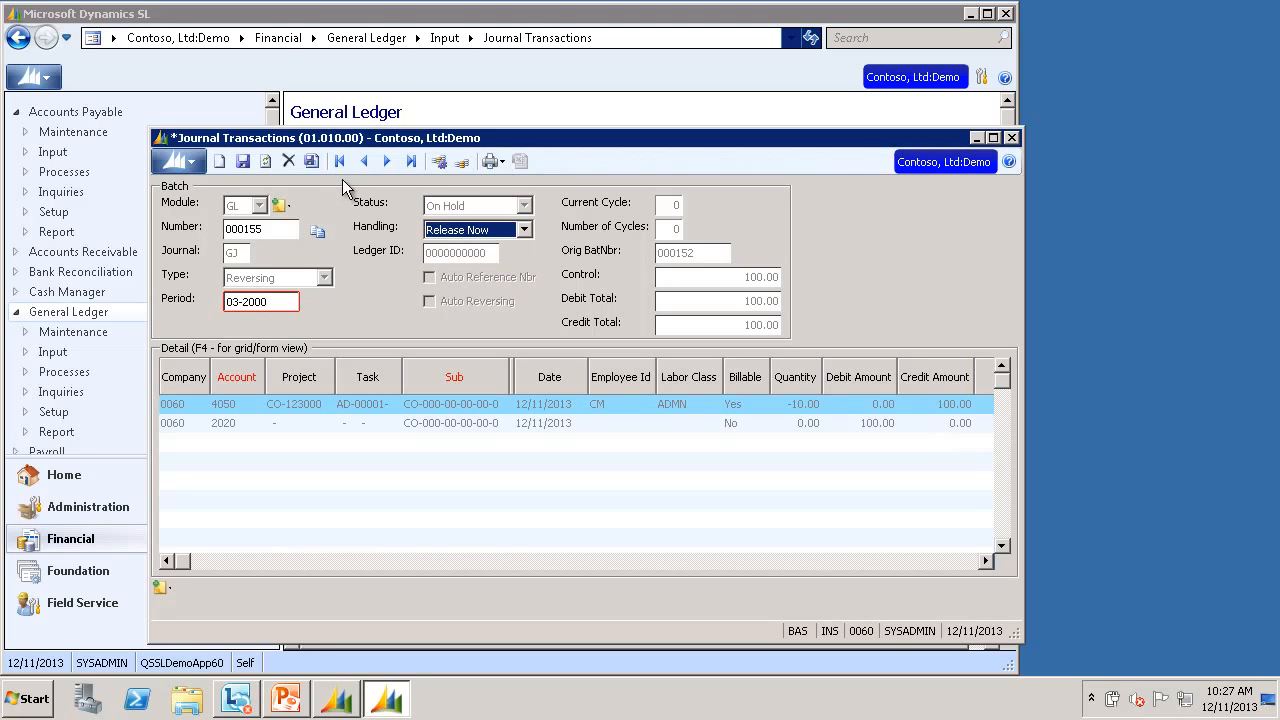
click(311, 161)
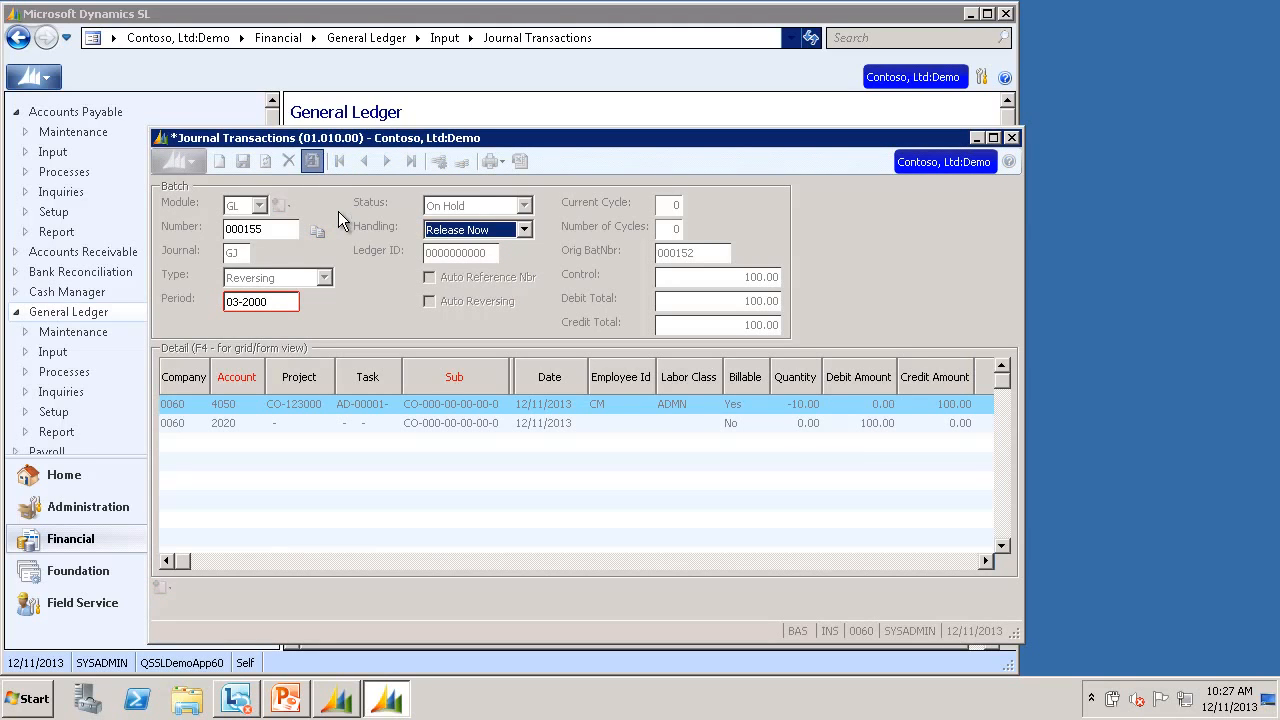
click(656, 410)
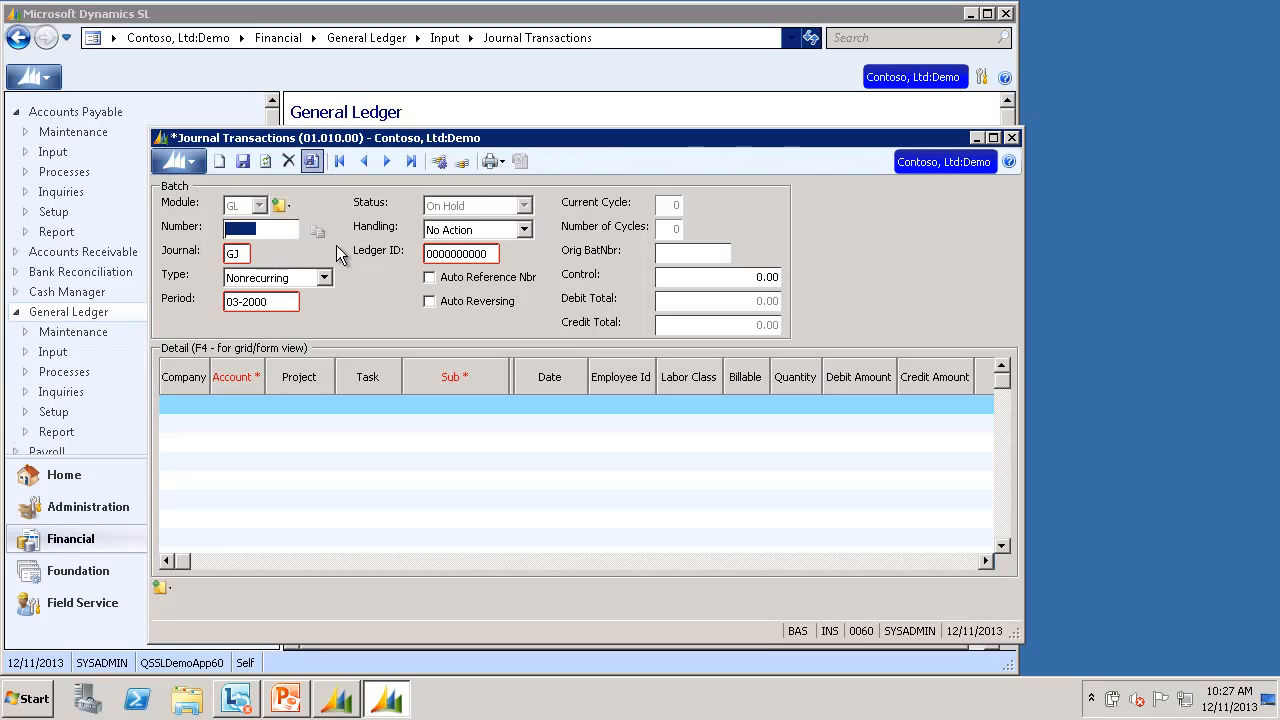
- Open journal batch 000153 and apply the Reverse and Correct action to it
double_click(283, 236)
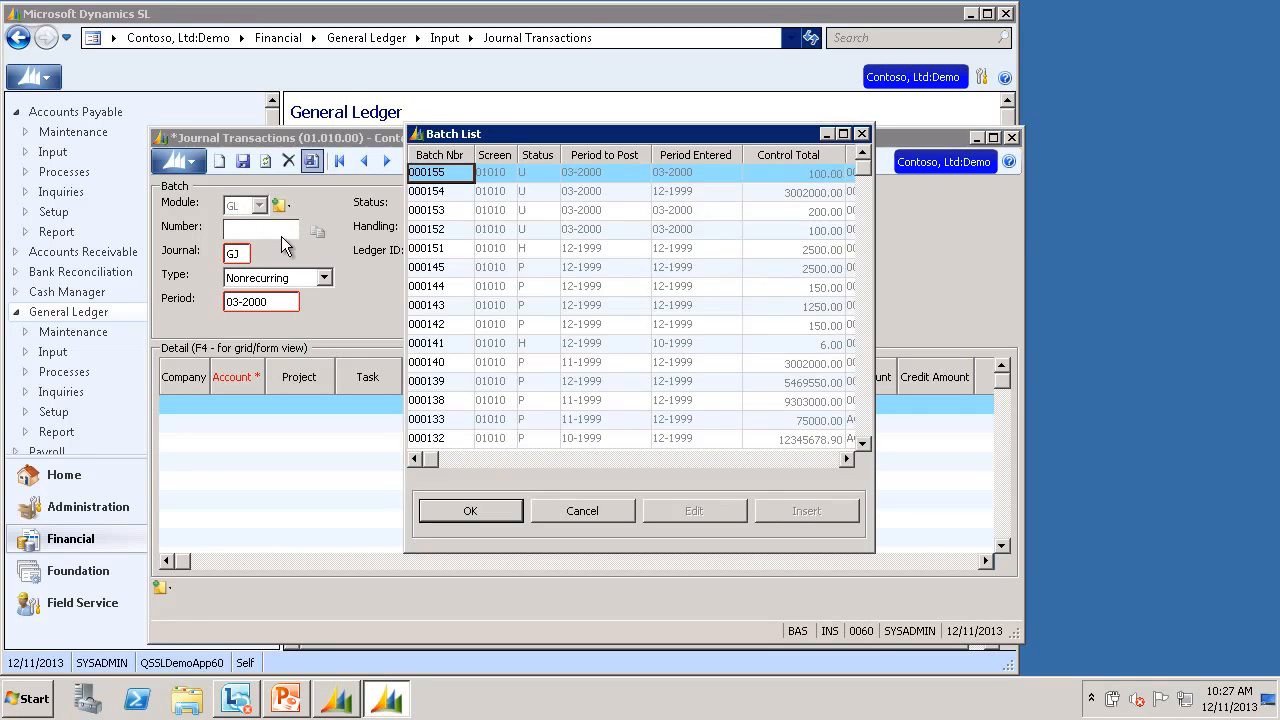
double_click(449, 211)
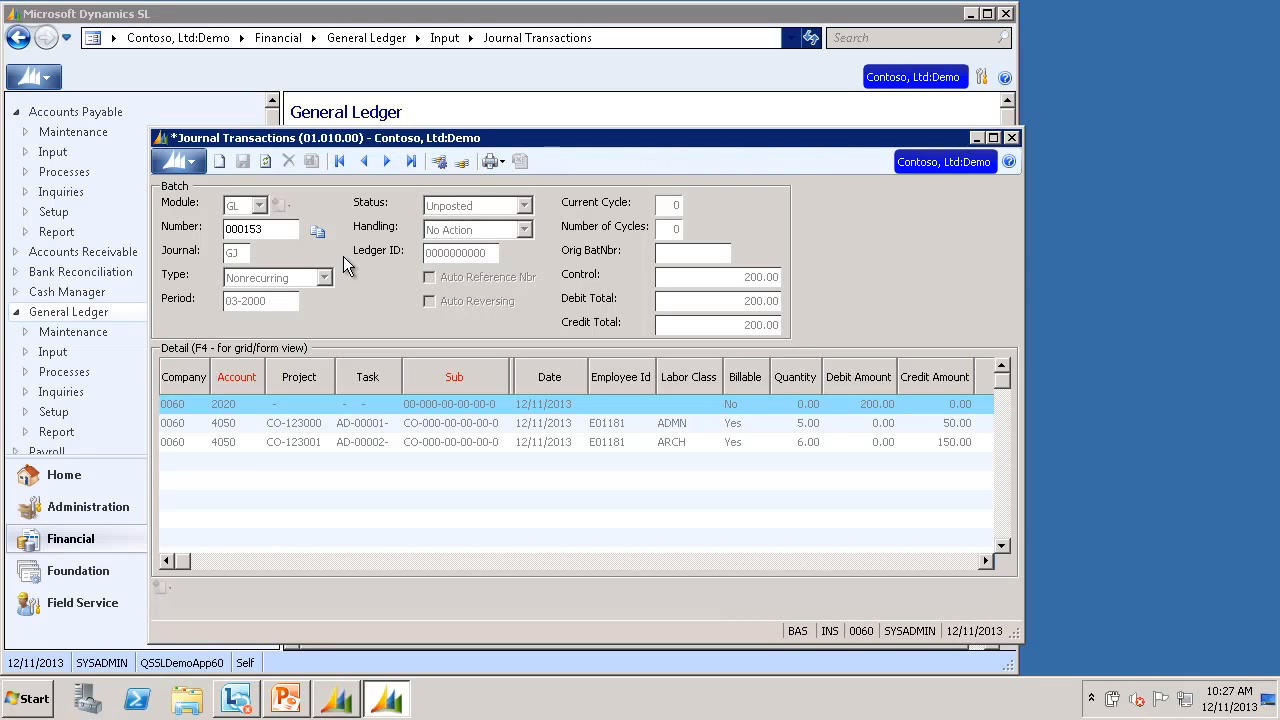
click(319, 234)
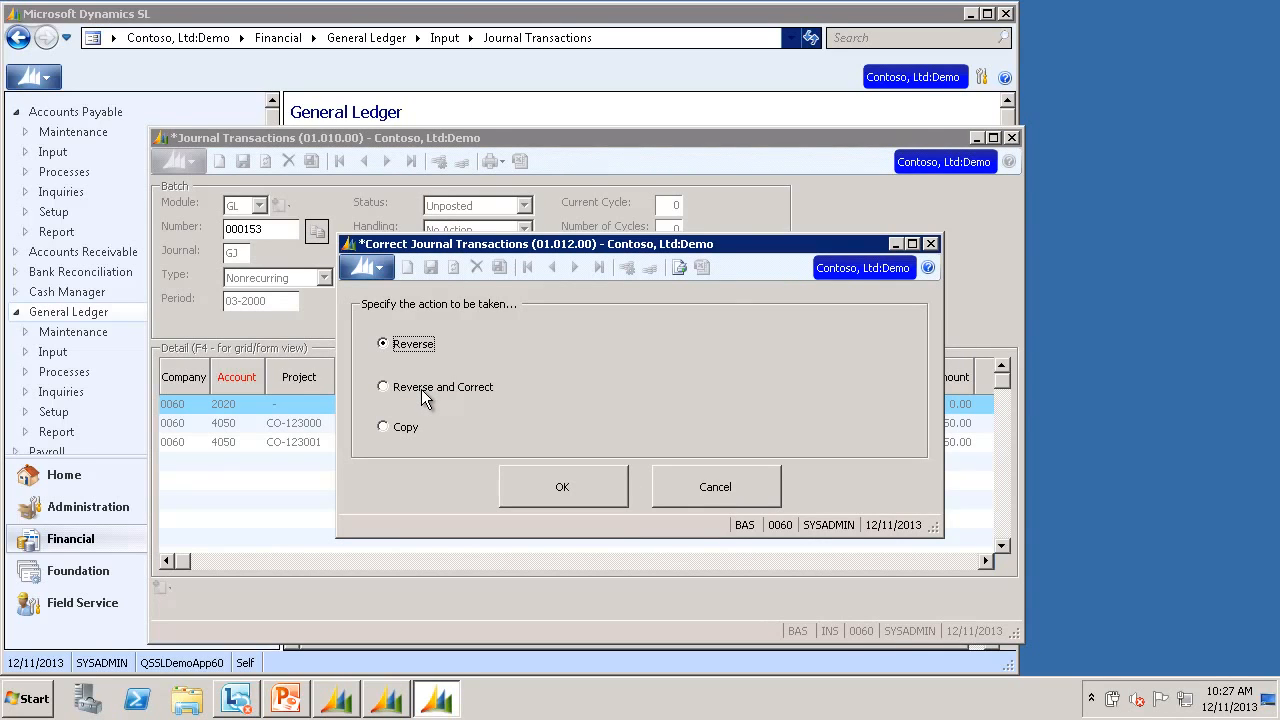
click(423, 394)
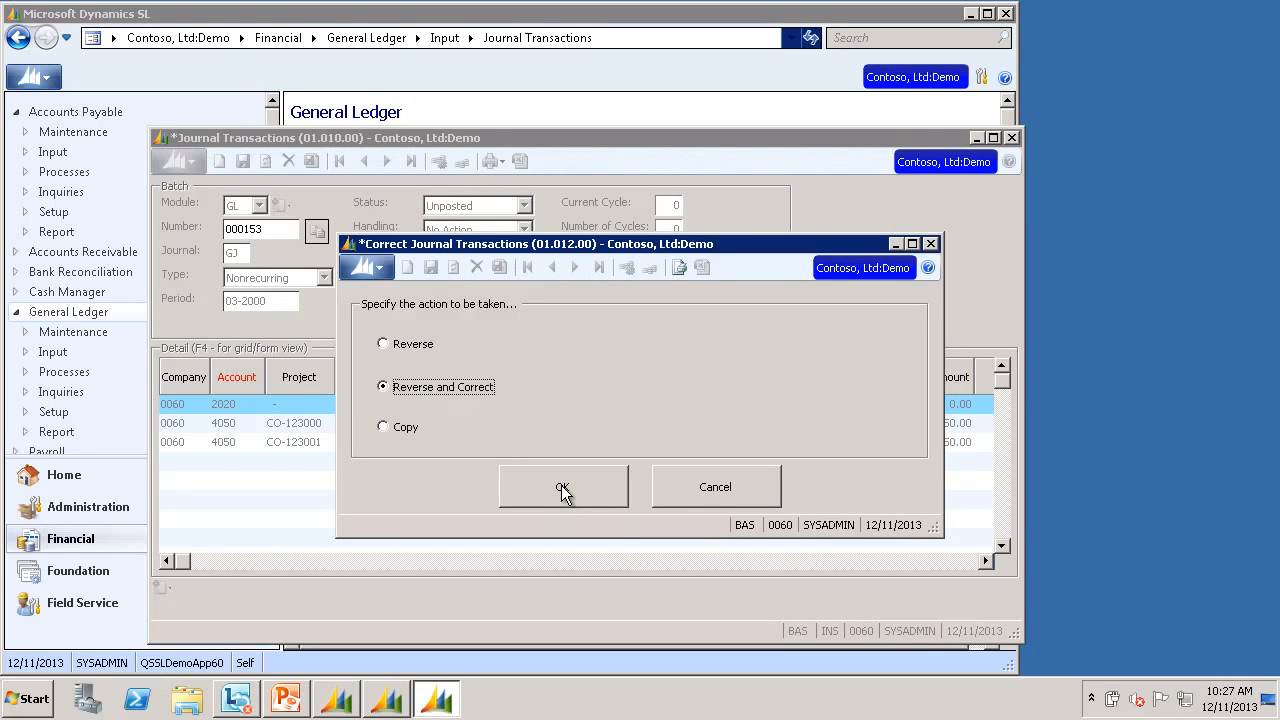
click(562, 488)
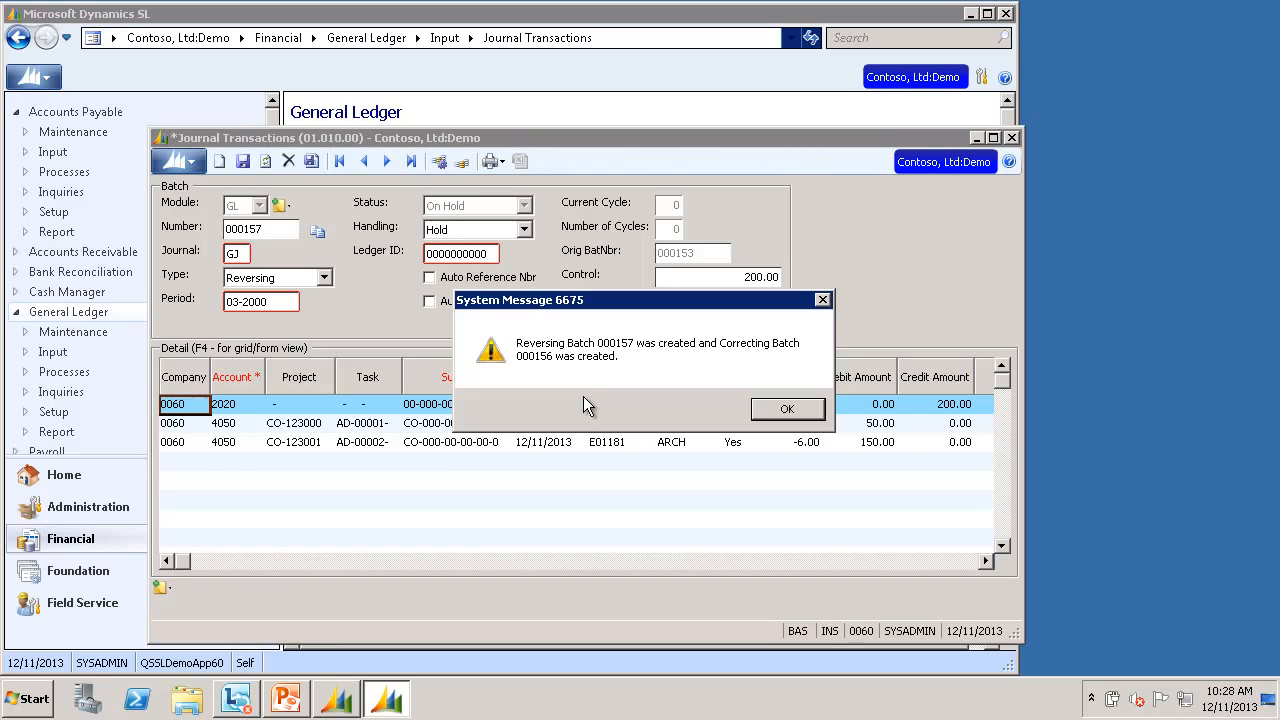
click(787, 410)
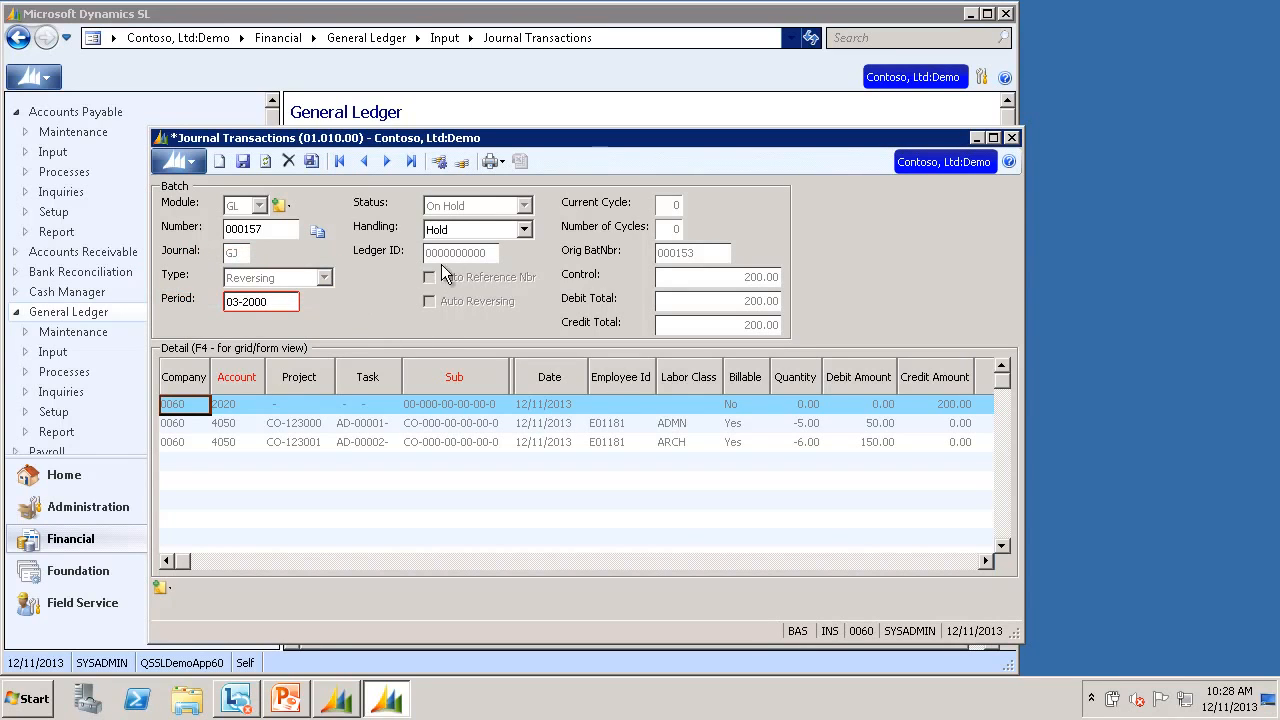
- Release the reversing batch made from batch 000153 by setting its handling to Release Now and finishing it
click(505, 236)
click(500, 277)
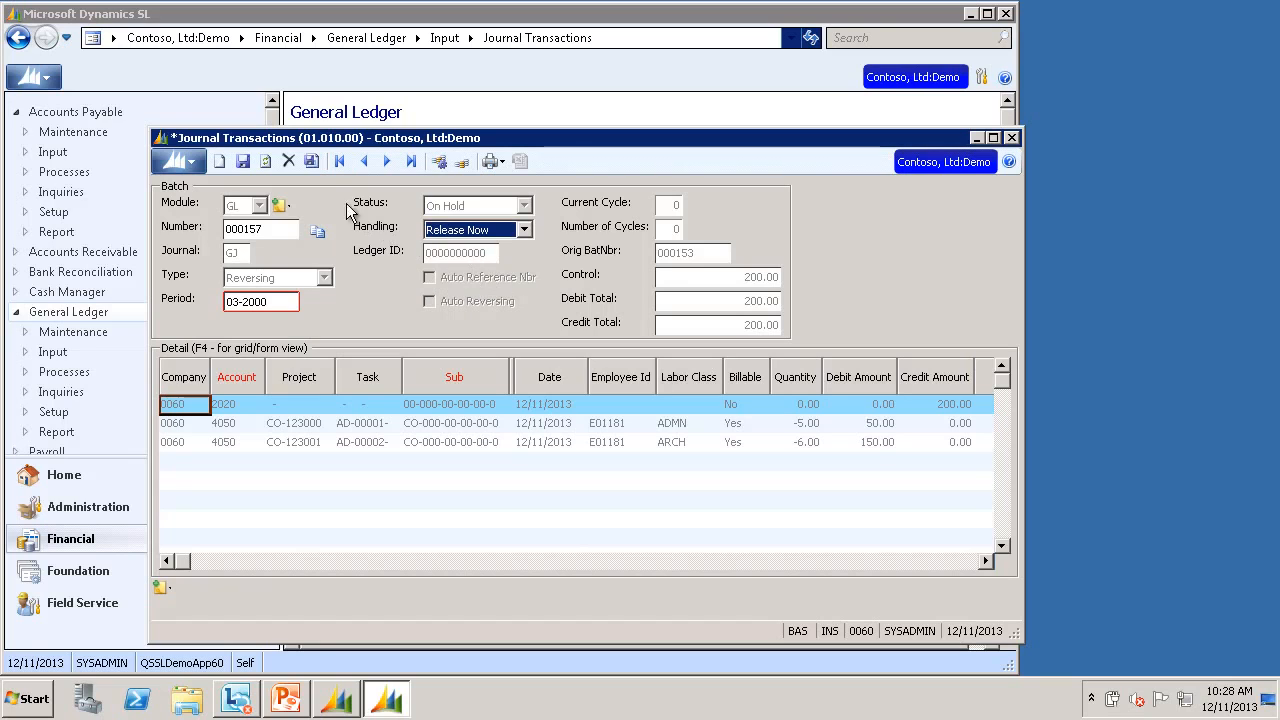
click(312, 162)
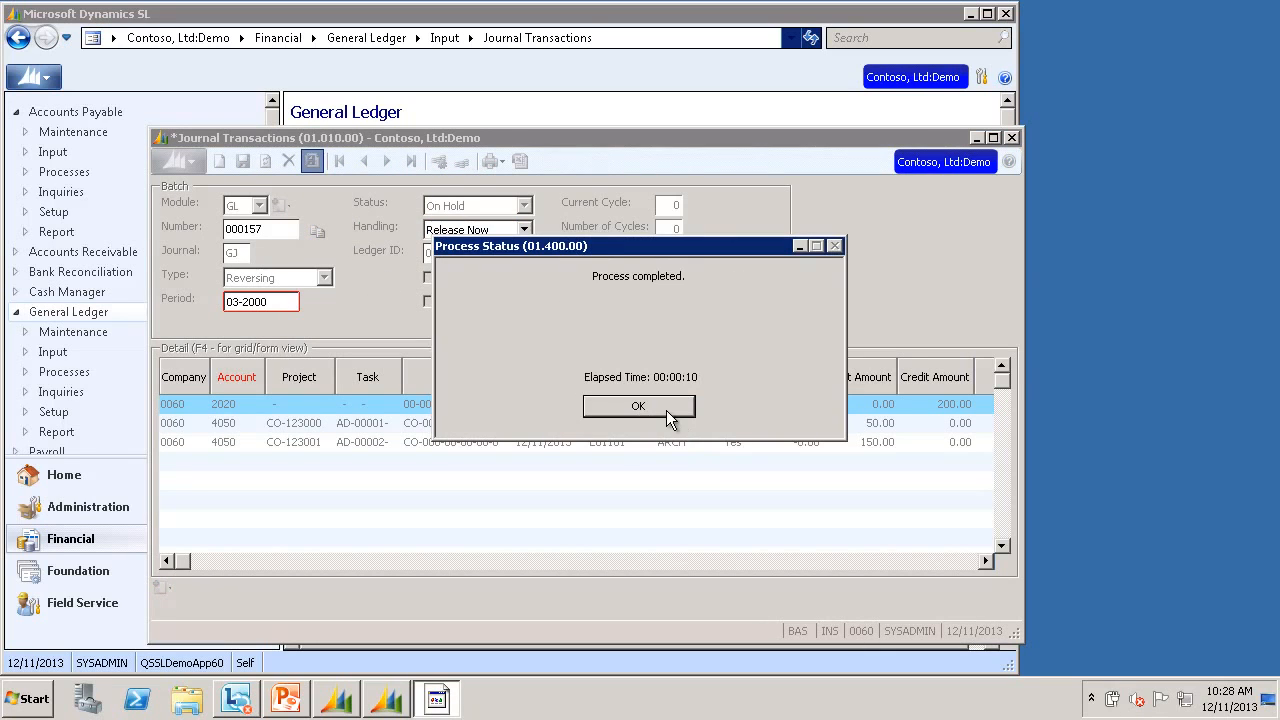
click(668, 410)
- Open correcting batch 000156 and change the task on the CO-123000 project line to AD-00003
key(F3)
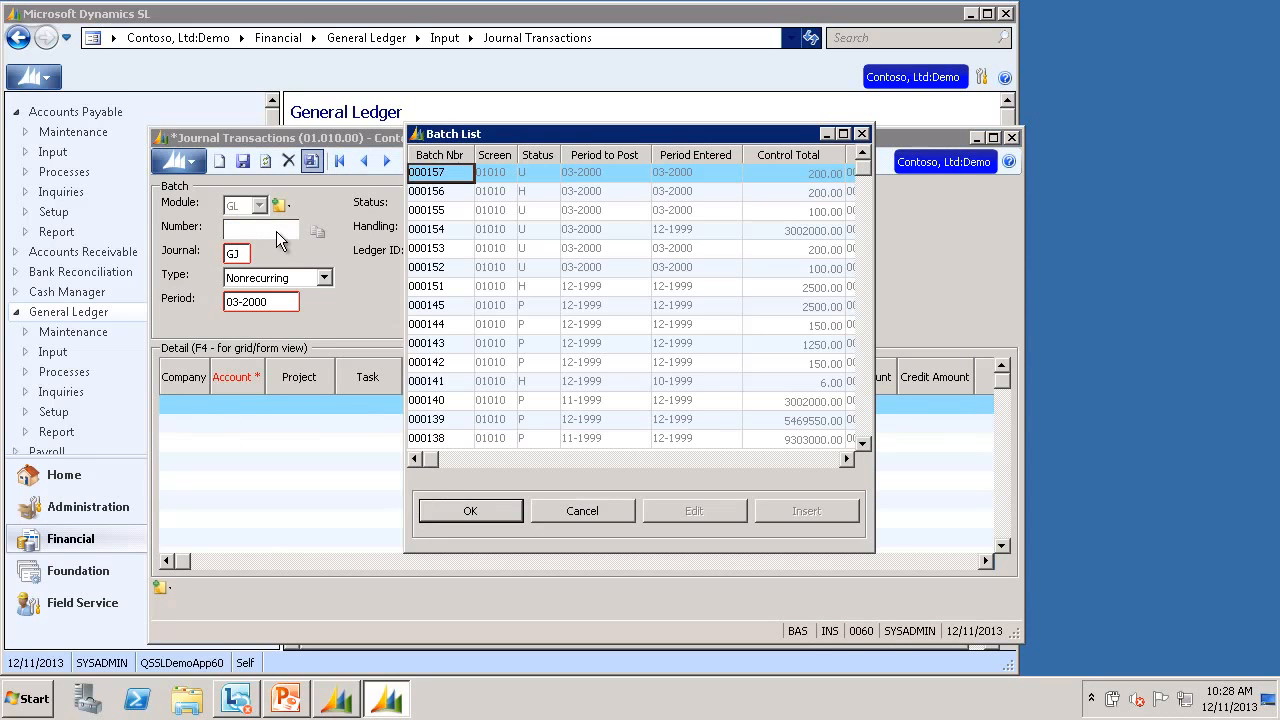
double_click(455, 195)
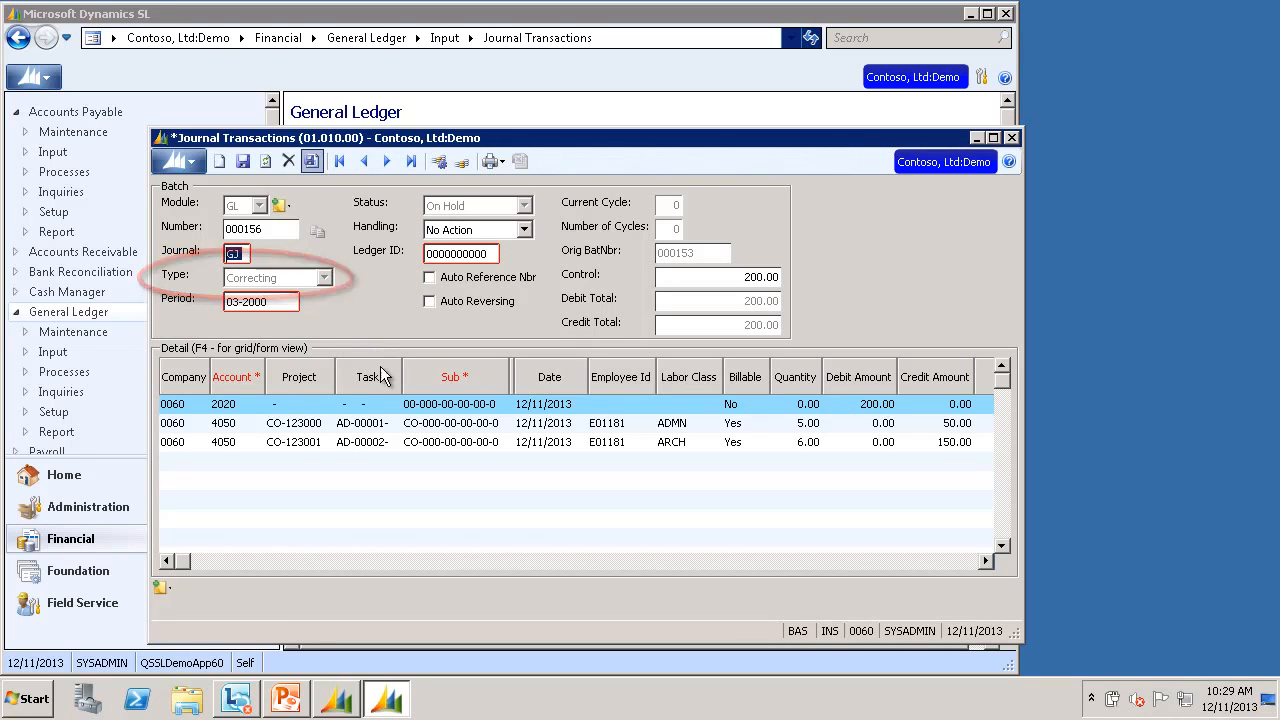
click(390, 427)
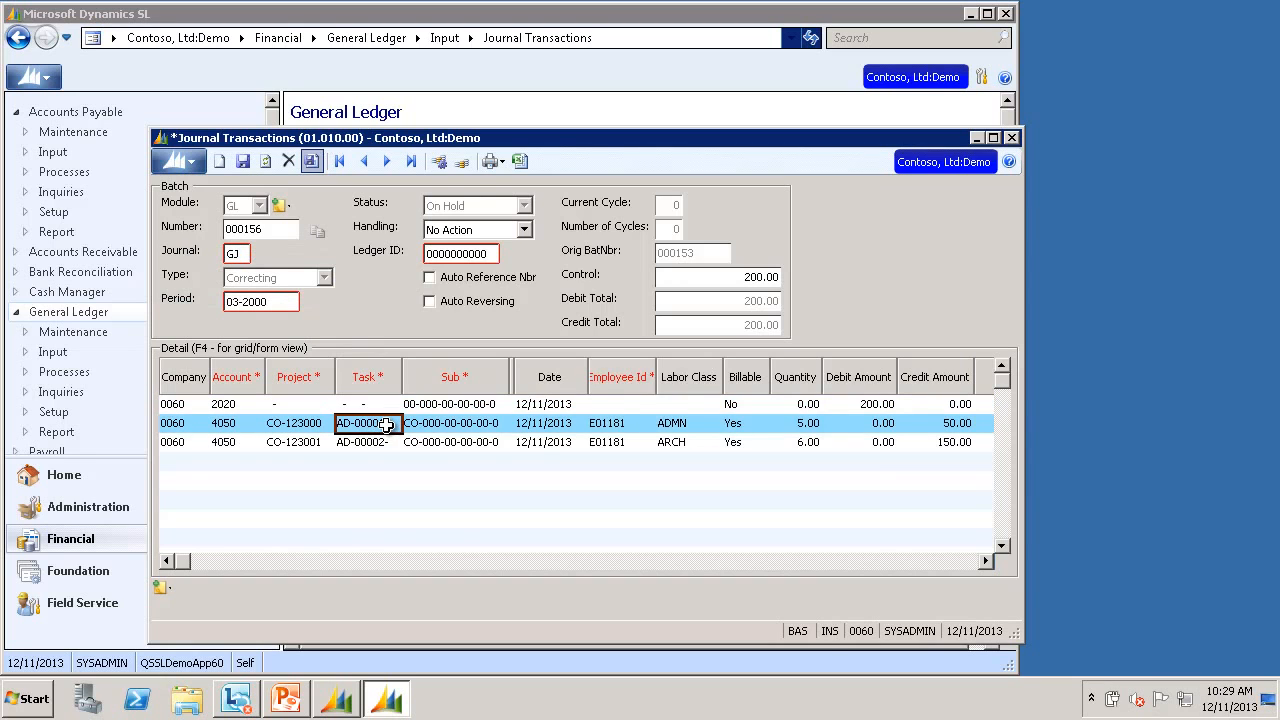
double_click(390, 427)
double_click(472, 229)
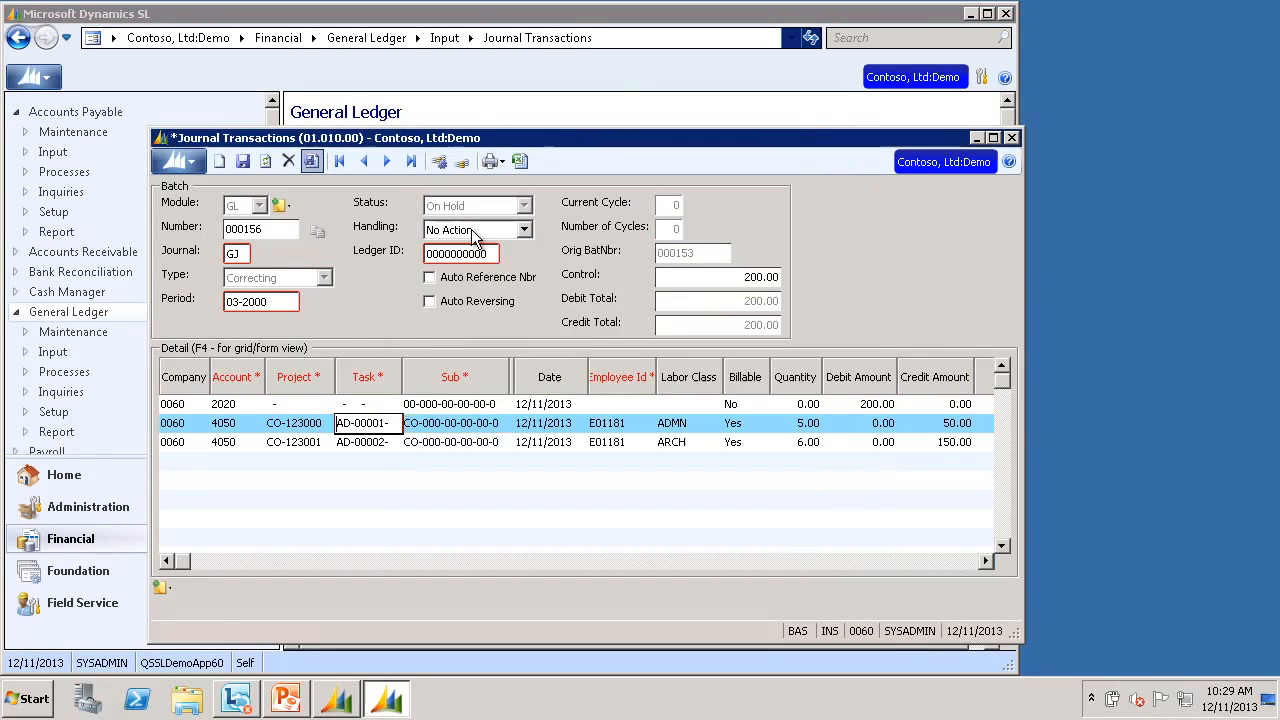
key(Tab)
- Set the credit amounts of the CO-123000 and CO-123001 project lines to 100.00 each
click(953, 423)
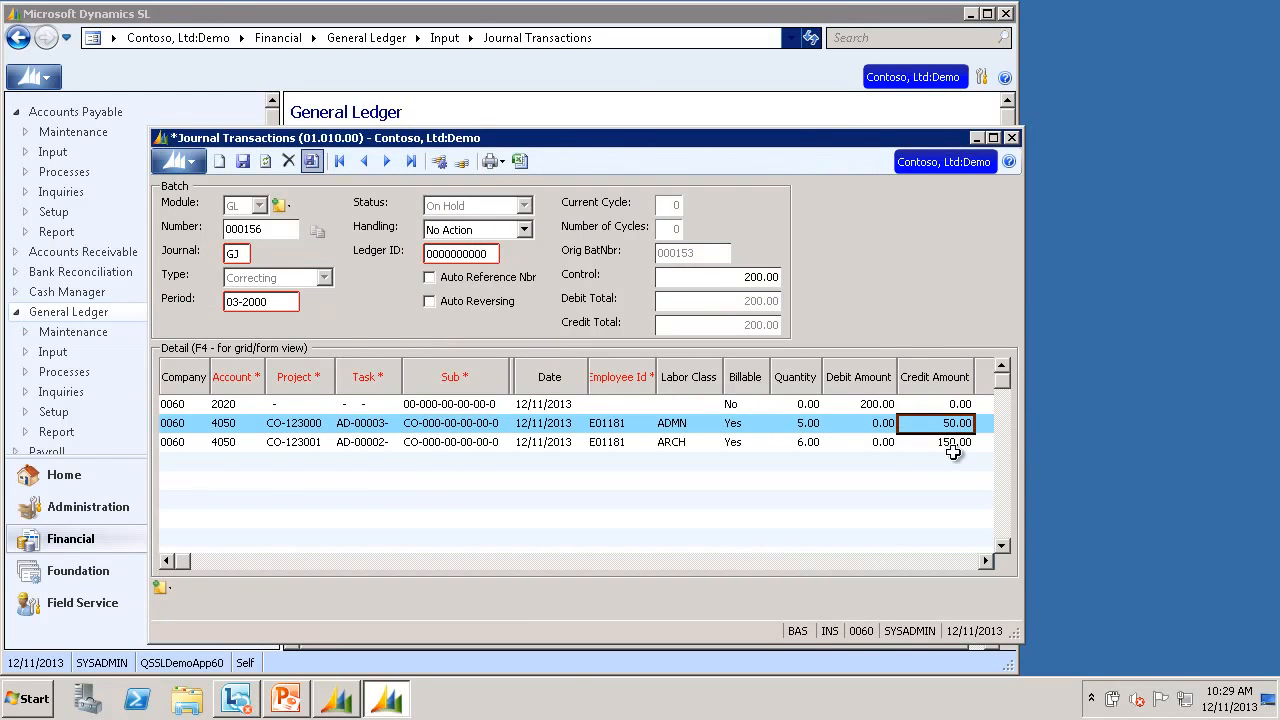
text(100)
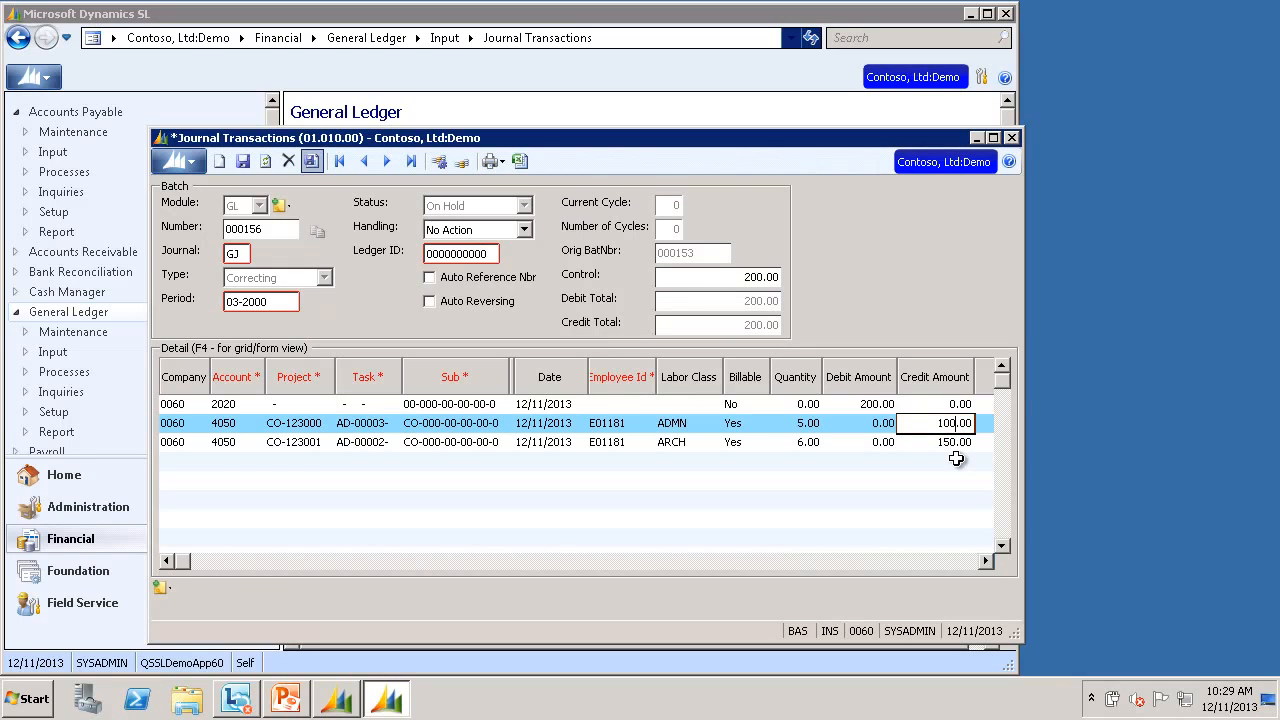
key(Down)
text(10)
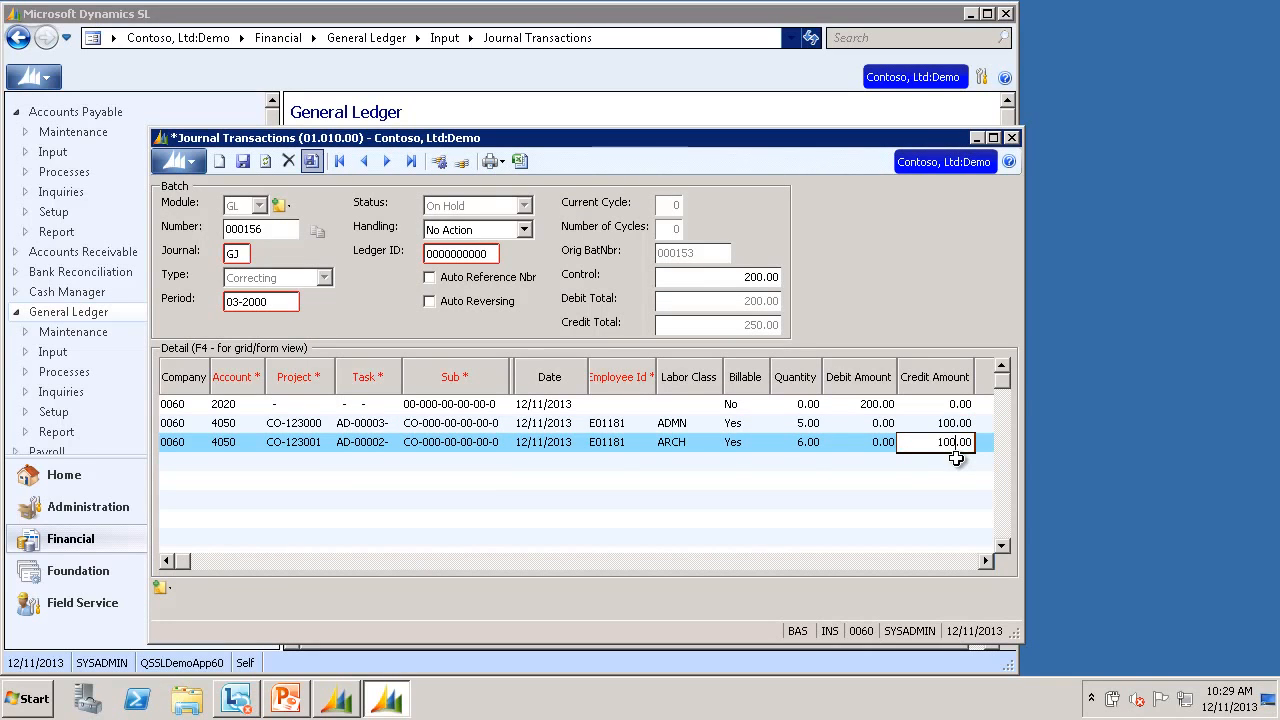
key(Up)
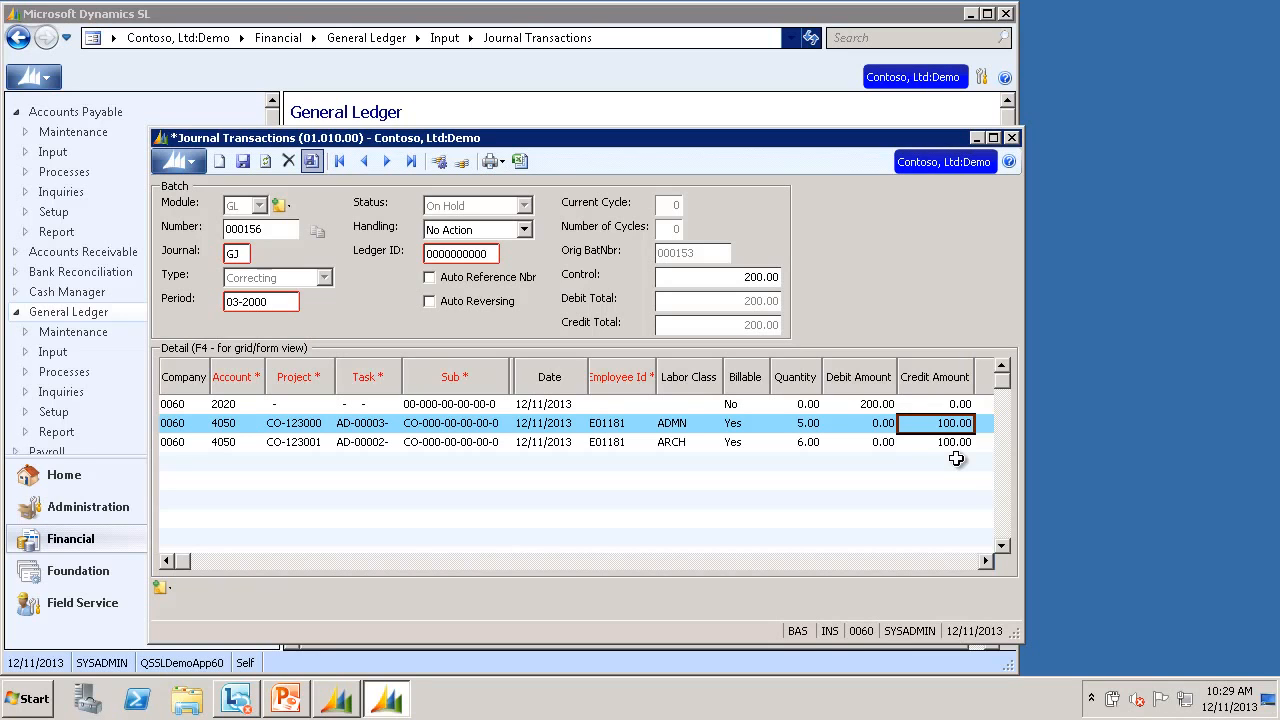
- Set the correcting batch's handling to Release Now and finish it to run the release process
click(519, 234)
click(522, 232)
click(510, 271)
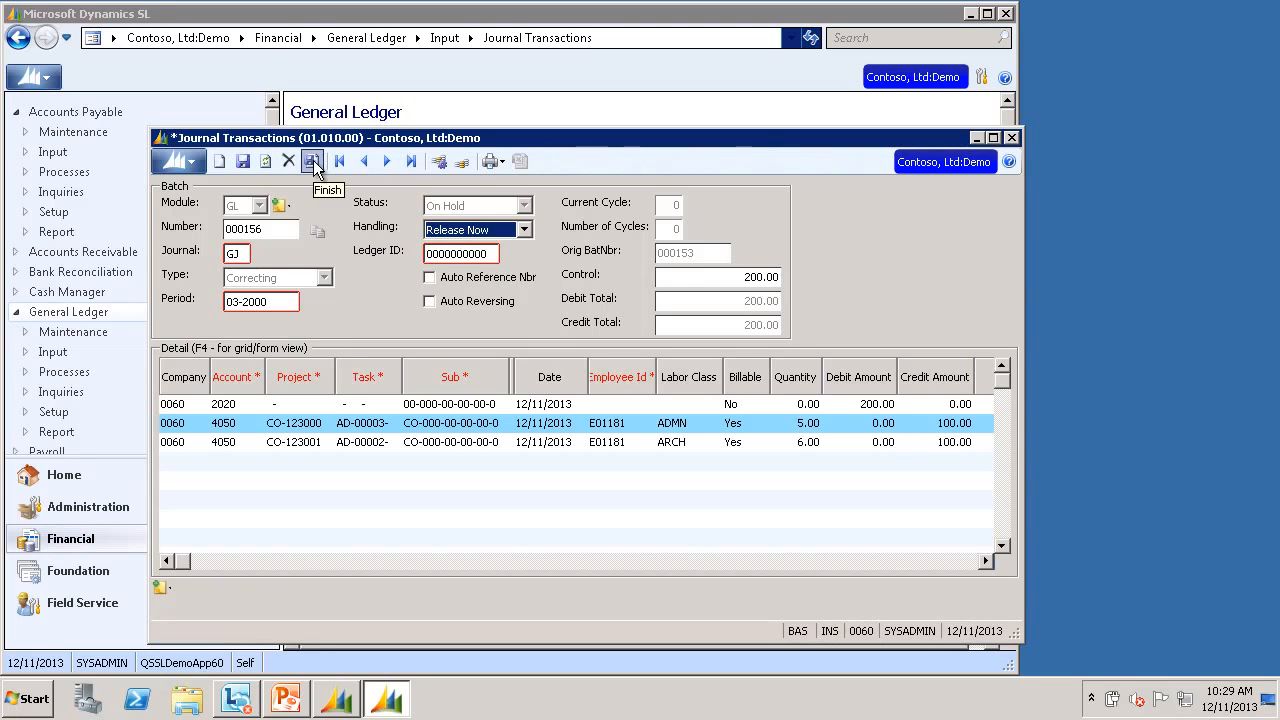
click(313, 163)
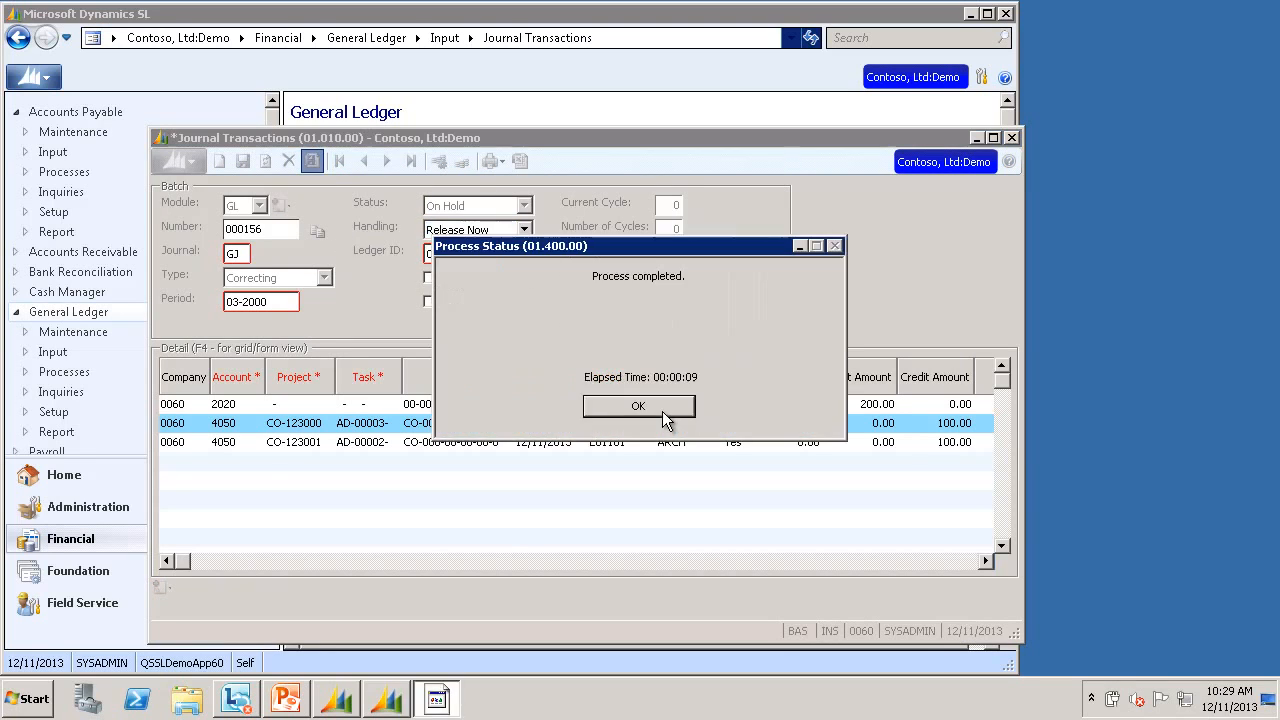
click(662, 418)
- Open posted journal batch 000140 and create a new batch from it with the Copy action
double_click(275, 229)
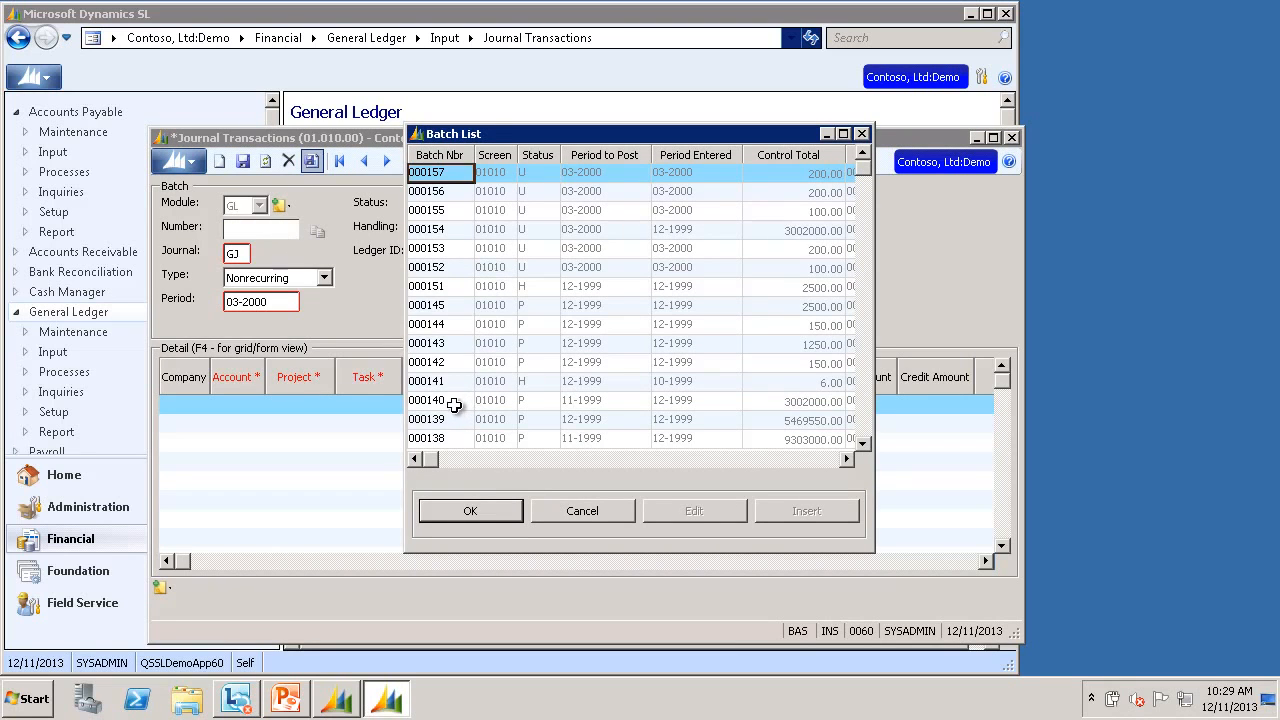
click(453, 401)
double_click(453, 401)
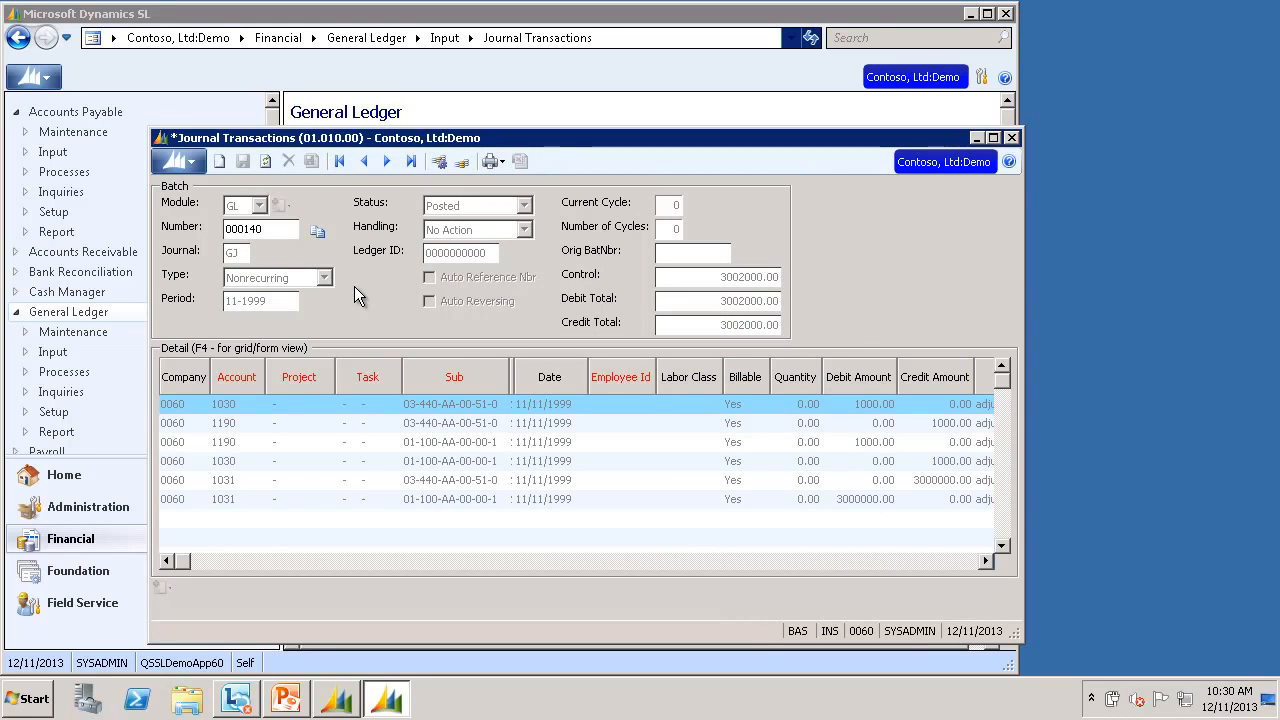
click(321, 238)
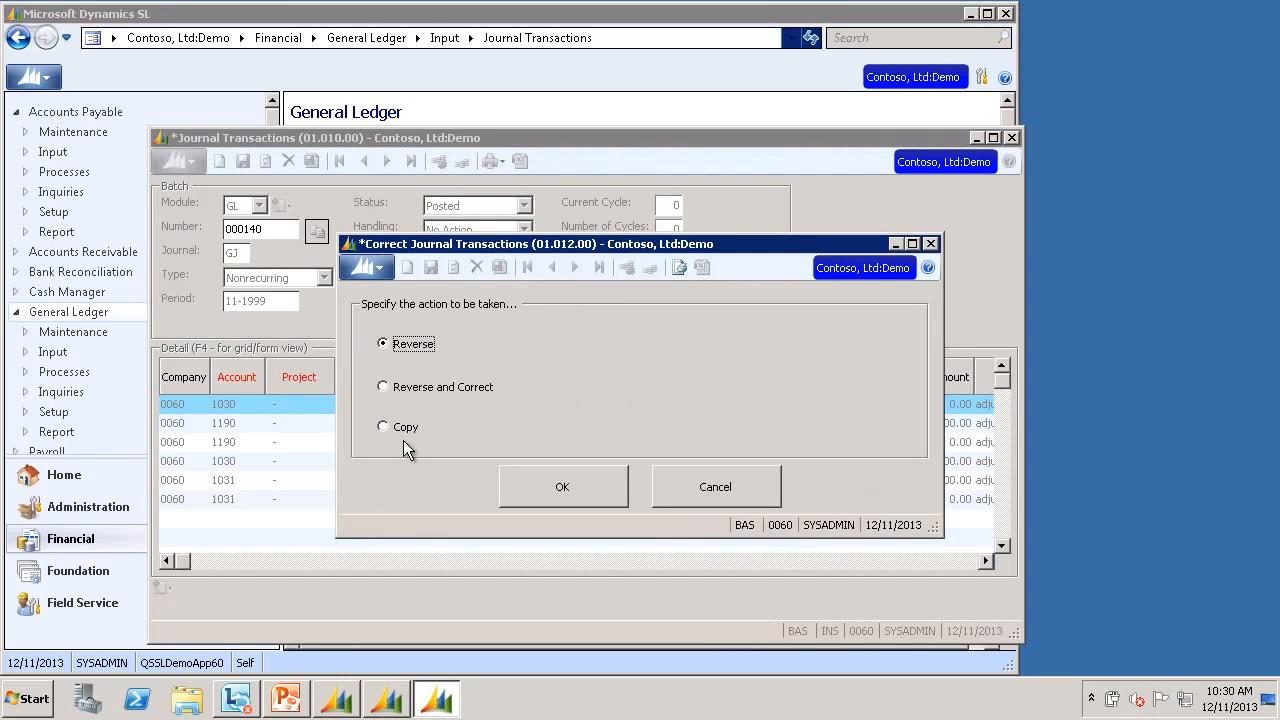
click(406, 429)
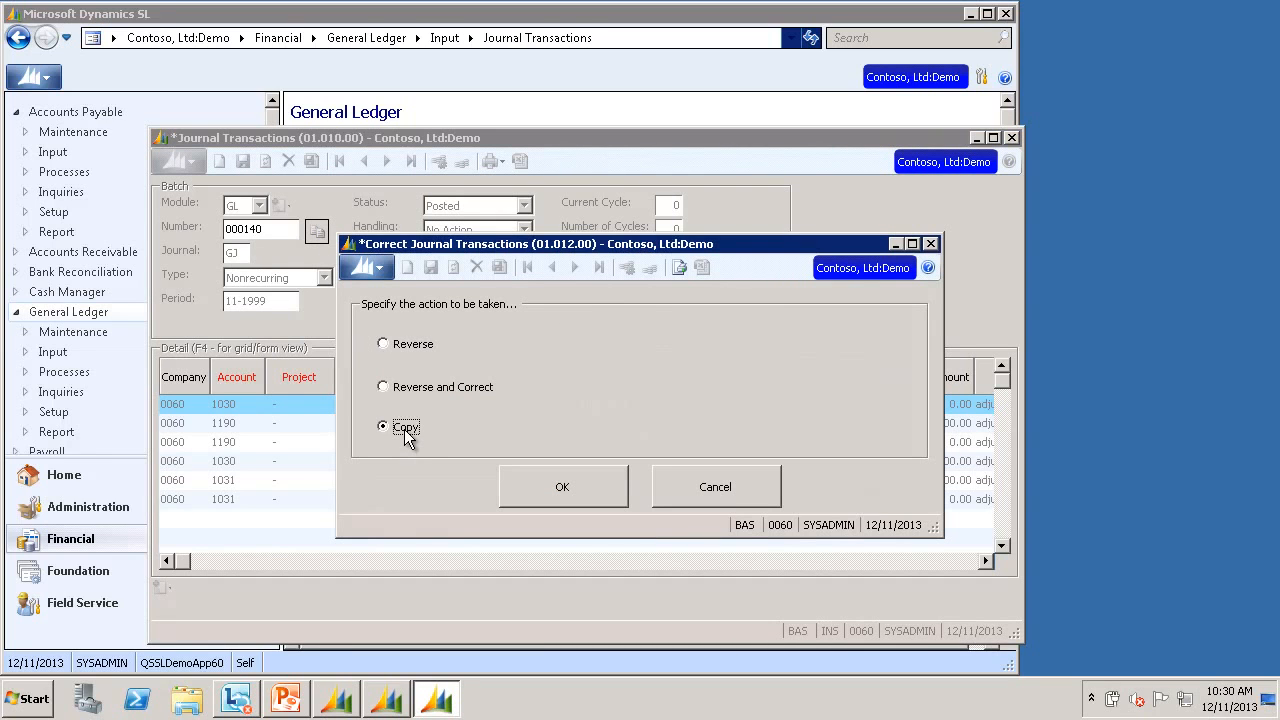
click(563, 488)
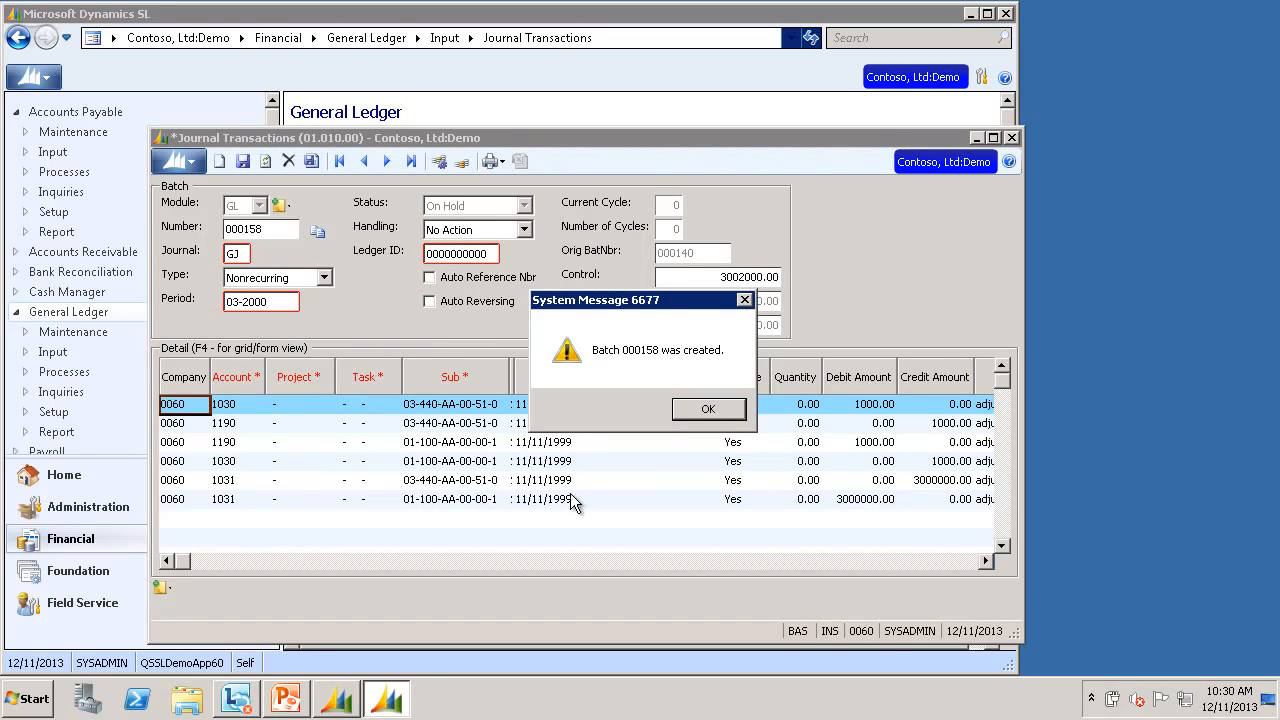
click(717, 415)
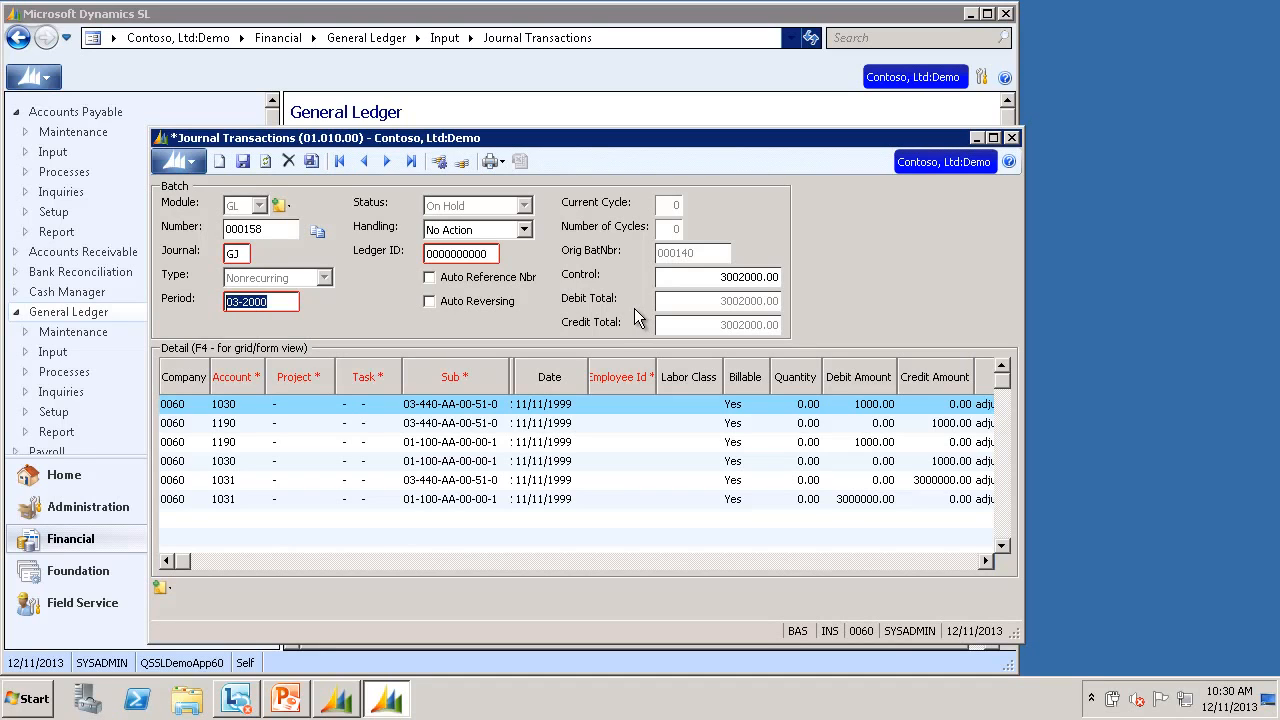
- Release the copied batch by setting its handling to Release Now and finishing it
click(522, 230)
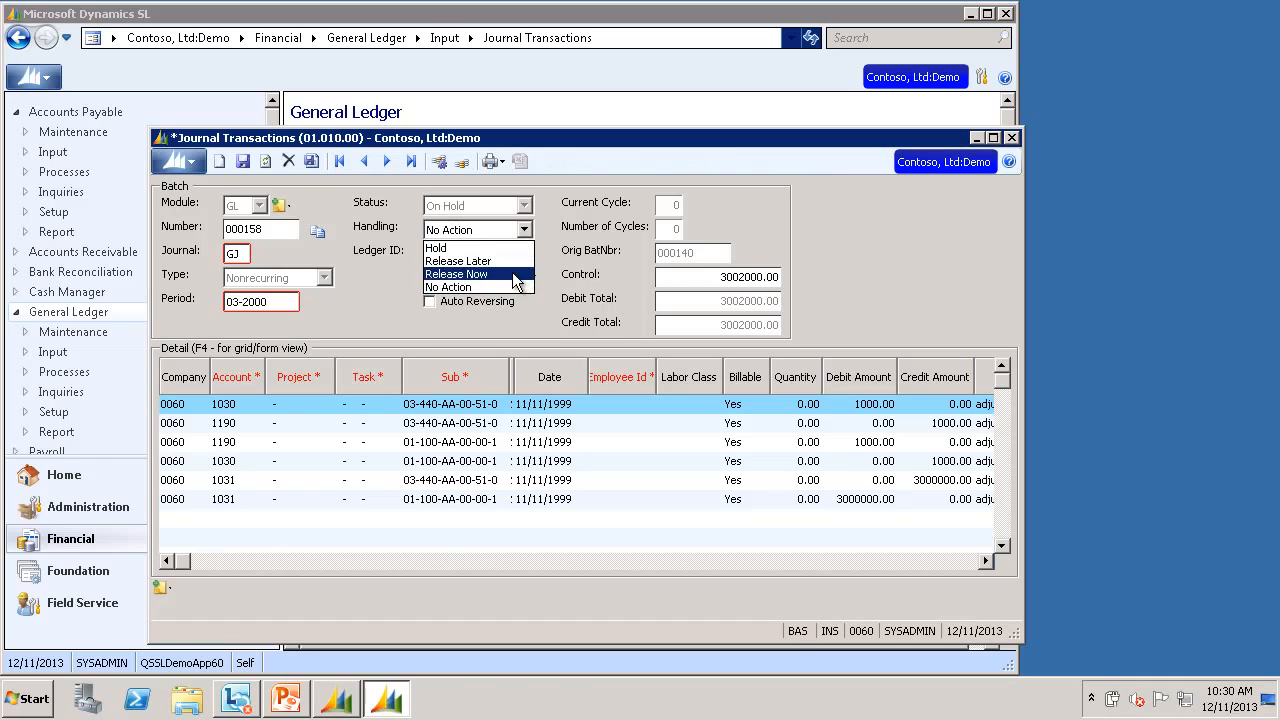
click(515, 273)
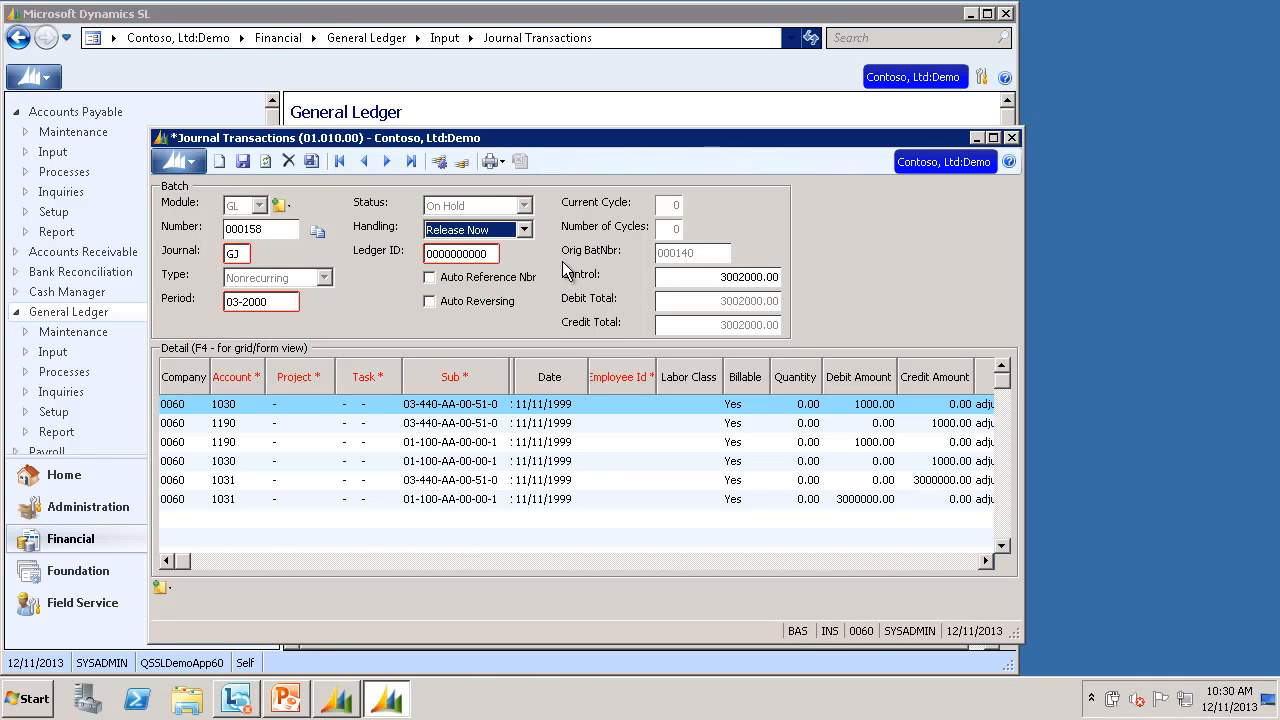
click(311, 161)
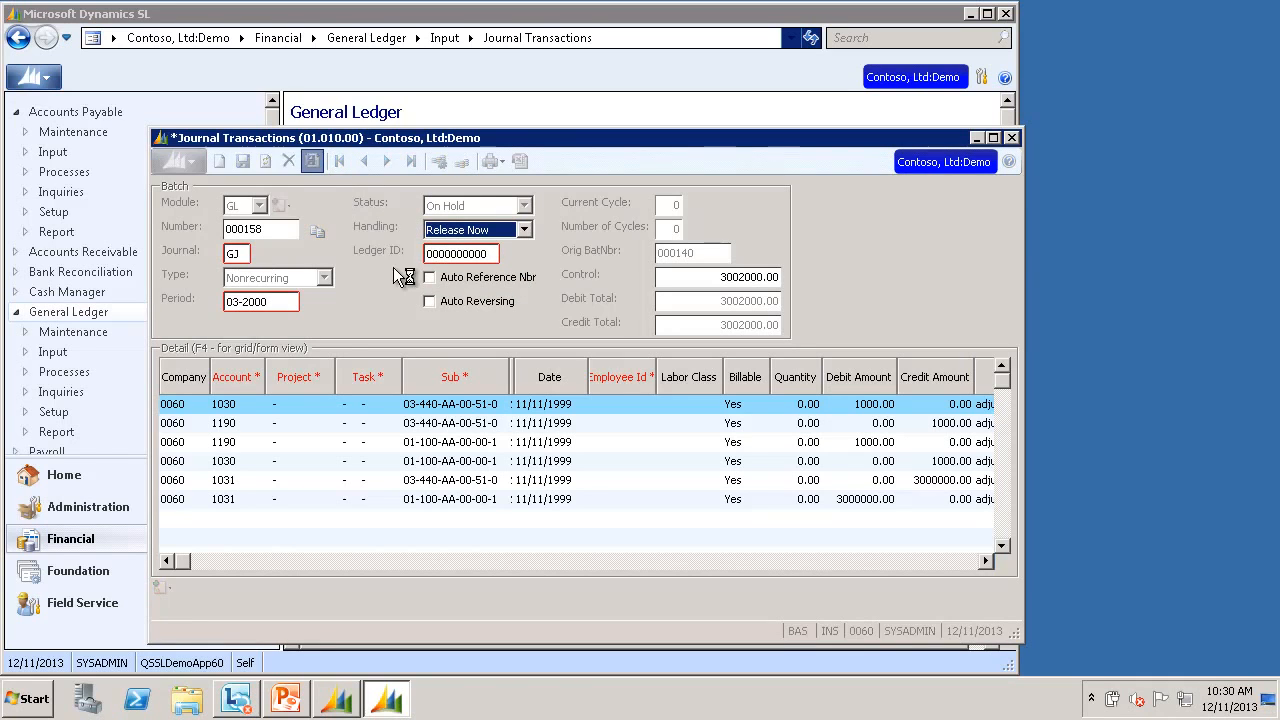
click(657, 408)
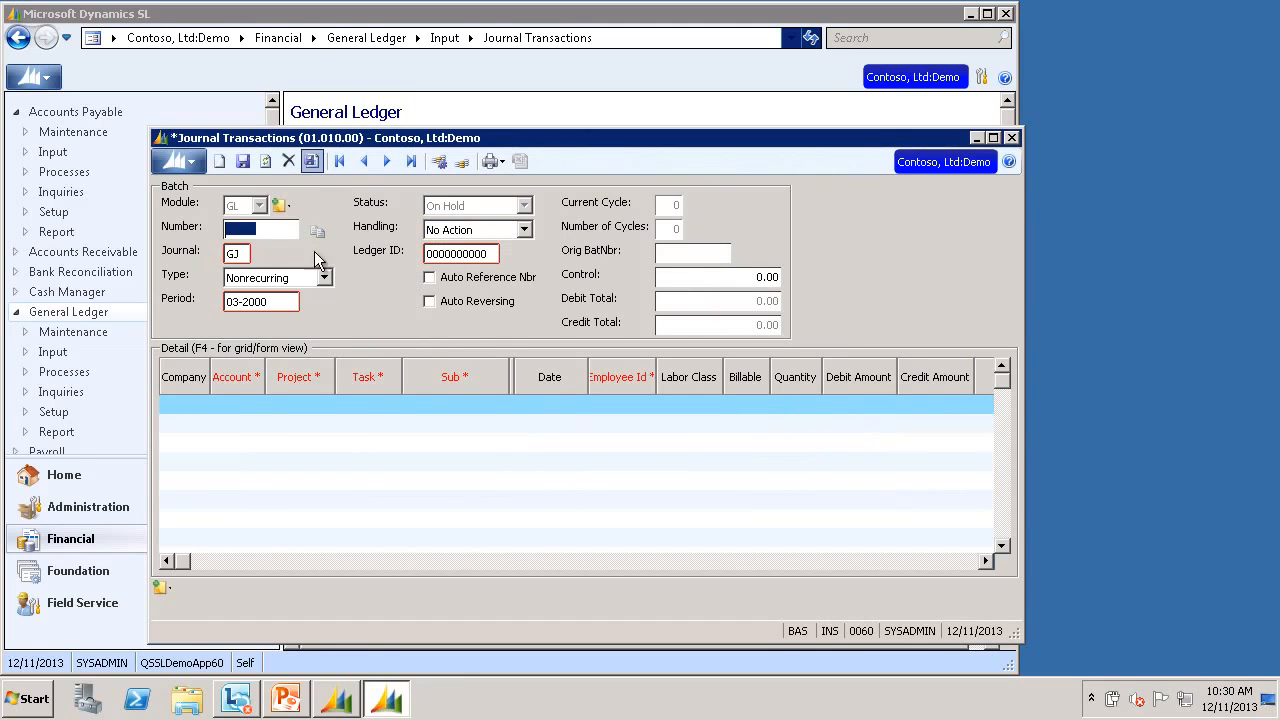
- Open journal batch 000158 and bring up its Correct Journal Transactions options
key(F3)
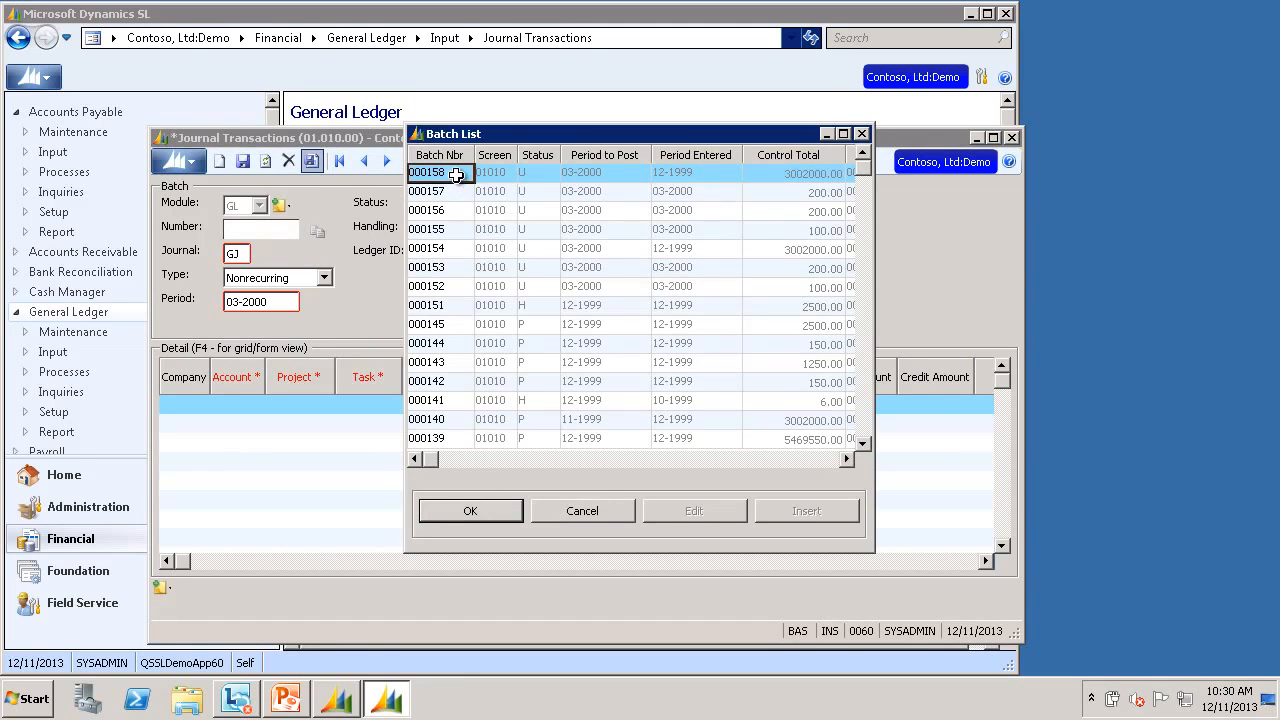
double_click(452, 171)
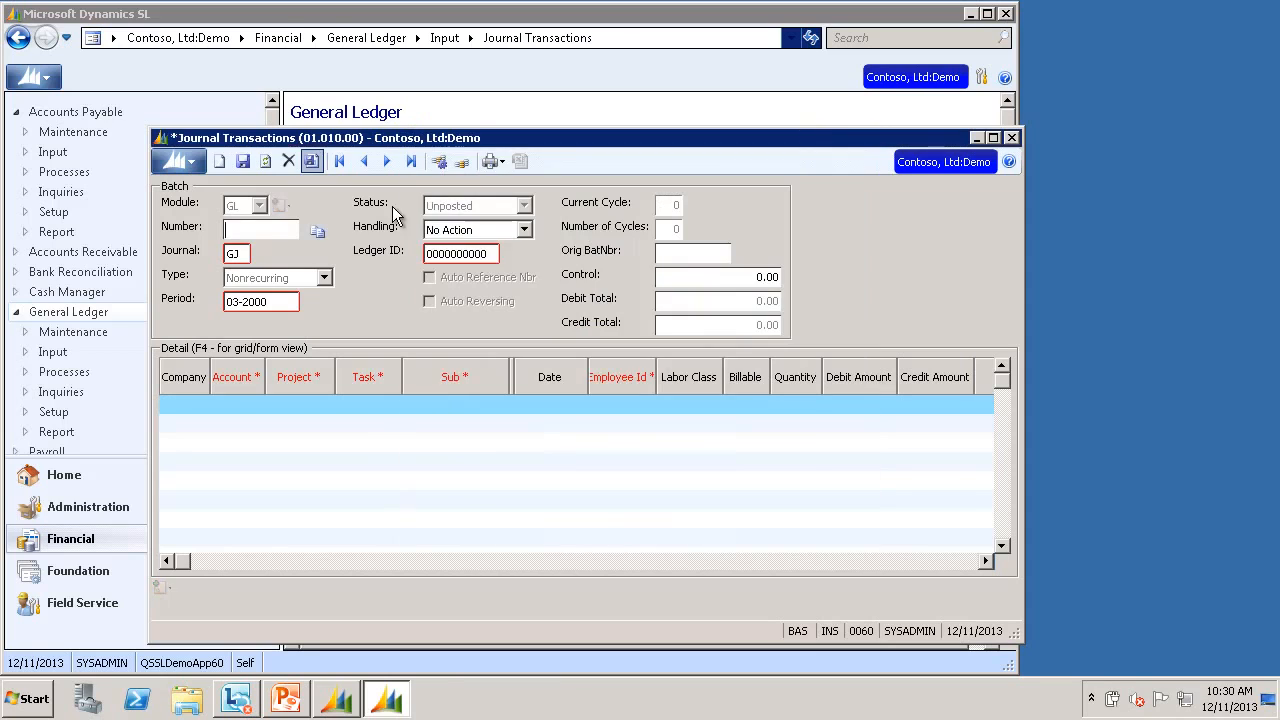
click(317, 234)
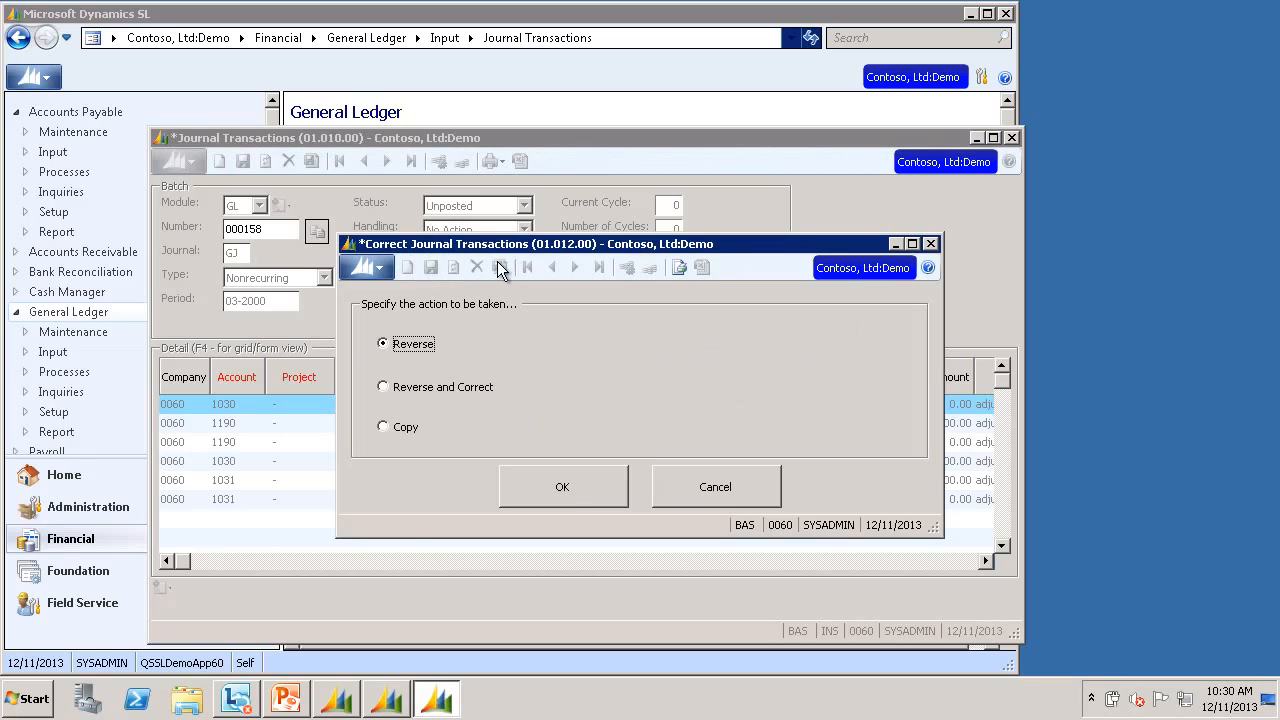